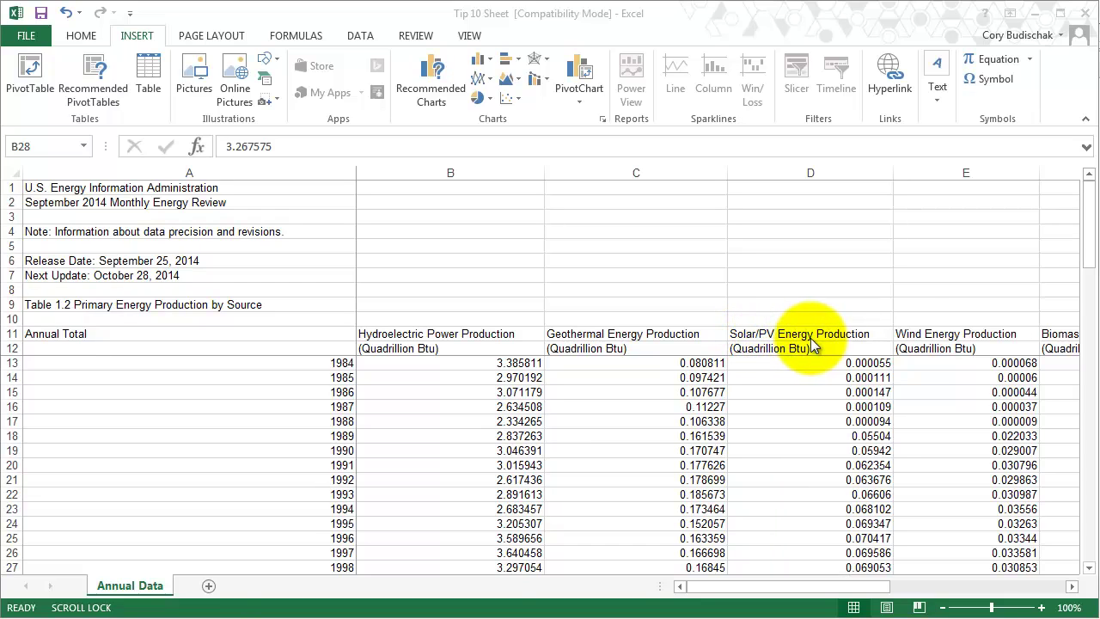
- Insert the recommended line chart from the yearly totals and the five renewable source columns, hydroelectric through biomass (A11:F42)
left_click(871, 588)
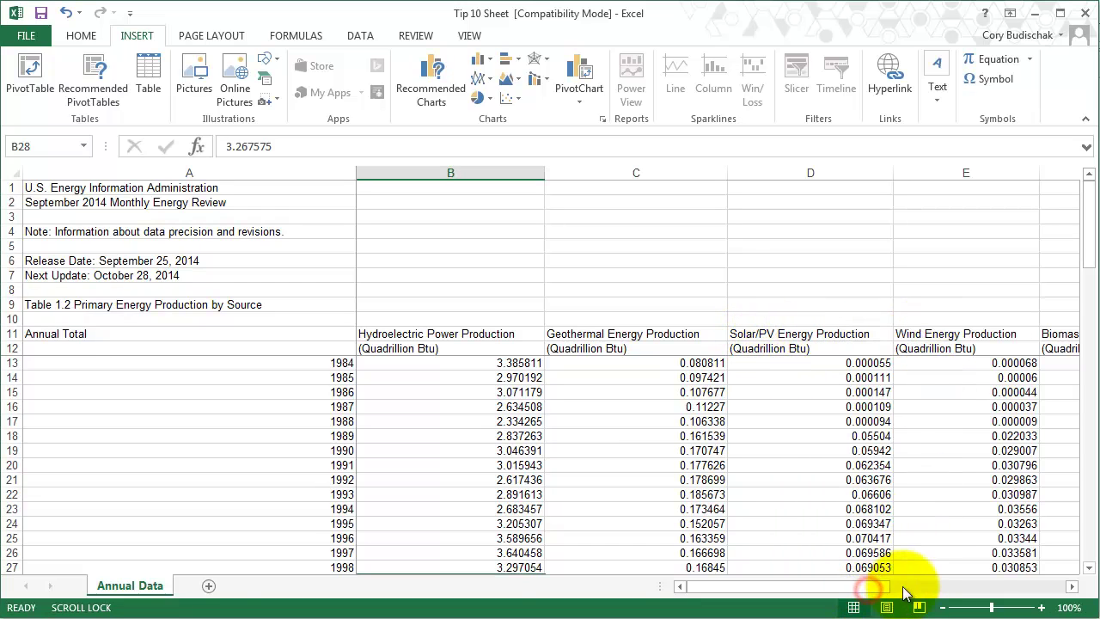
left_click_drag(847, 584, 913, 590)
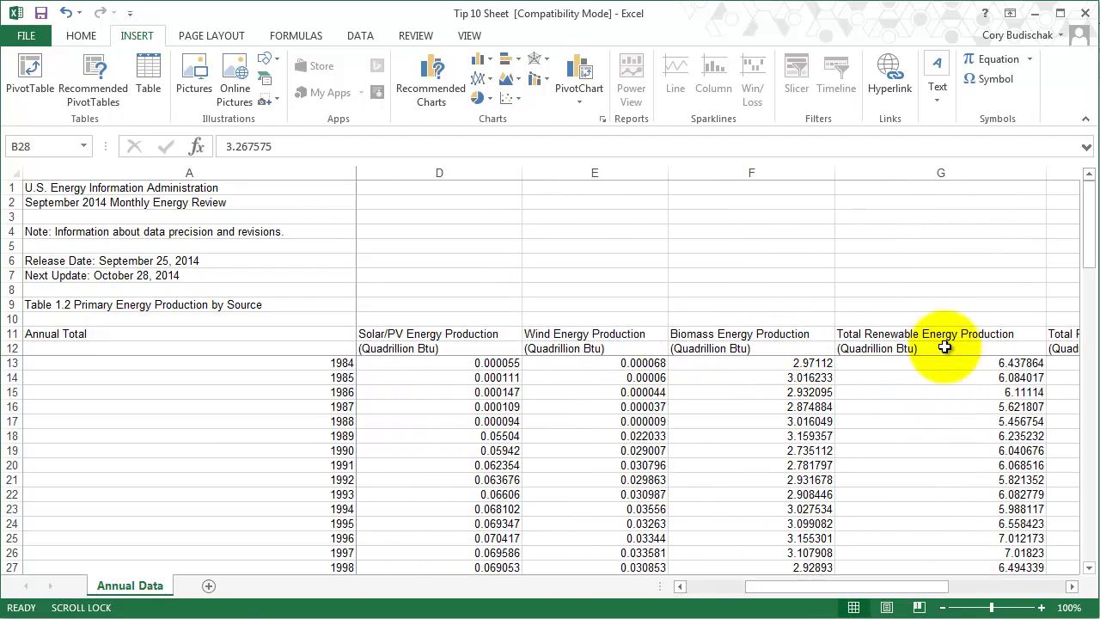
left_click_drag(923, 590, 956, 590)
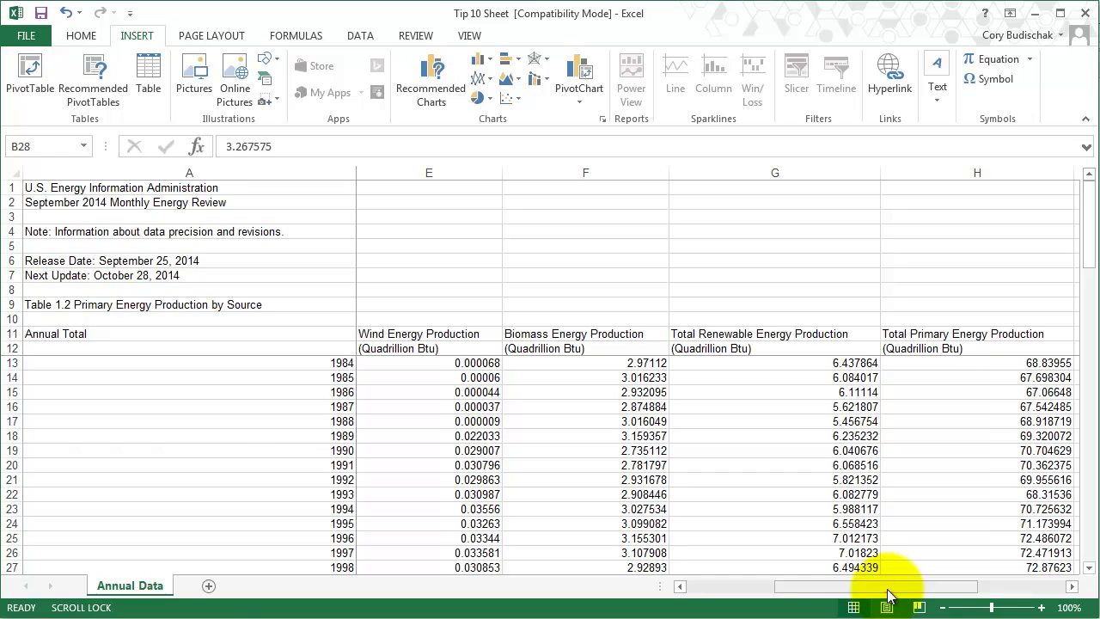
left_click_drag(889, 587, 833, 588)
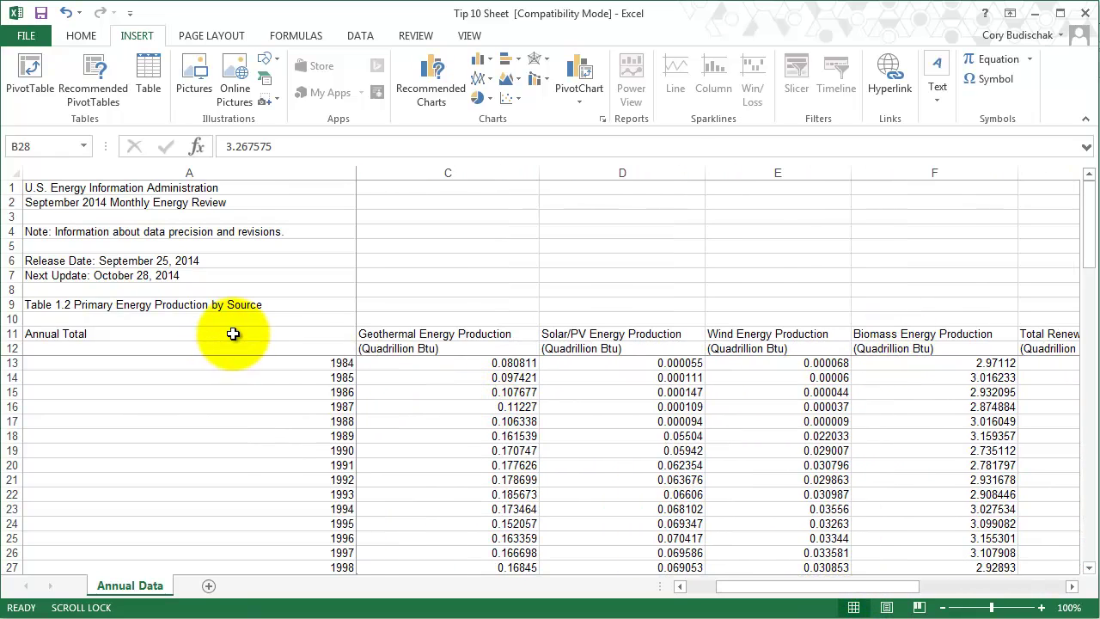
left_click_drag(233, 334, 753, 526)
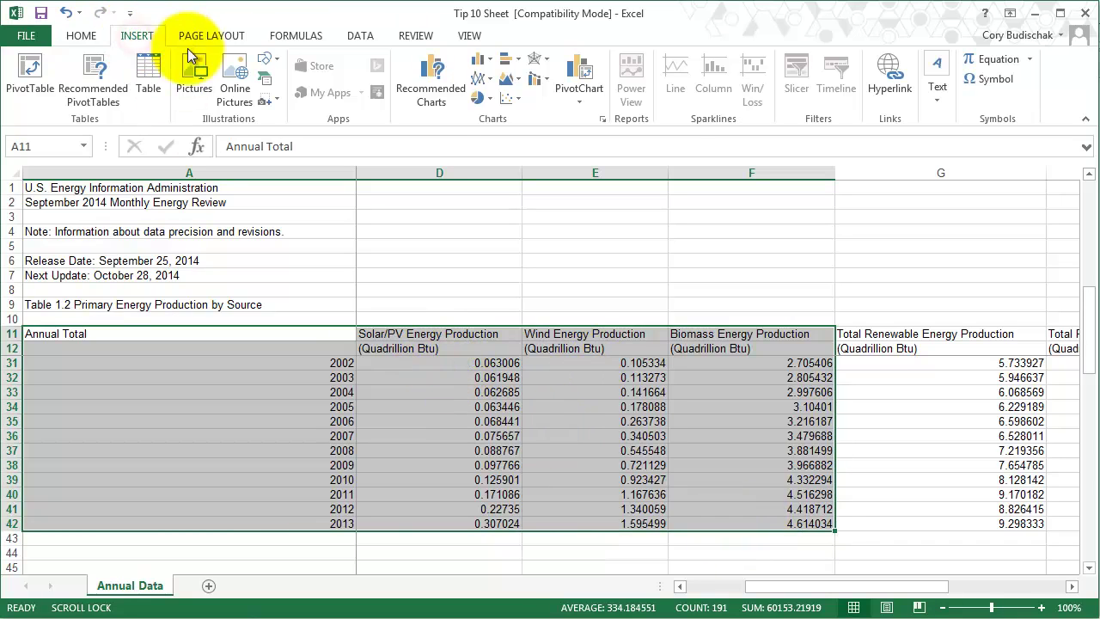
left_click(440, 95)
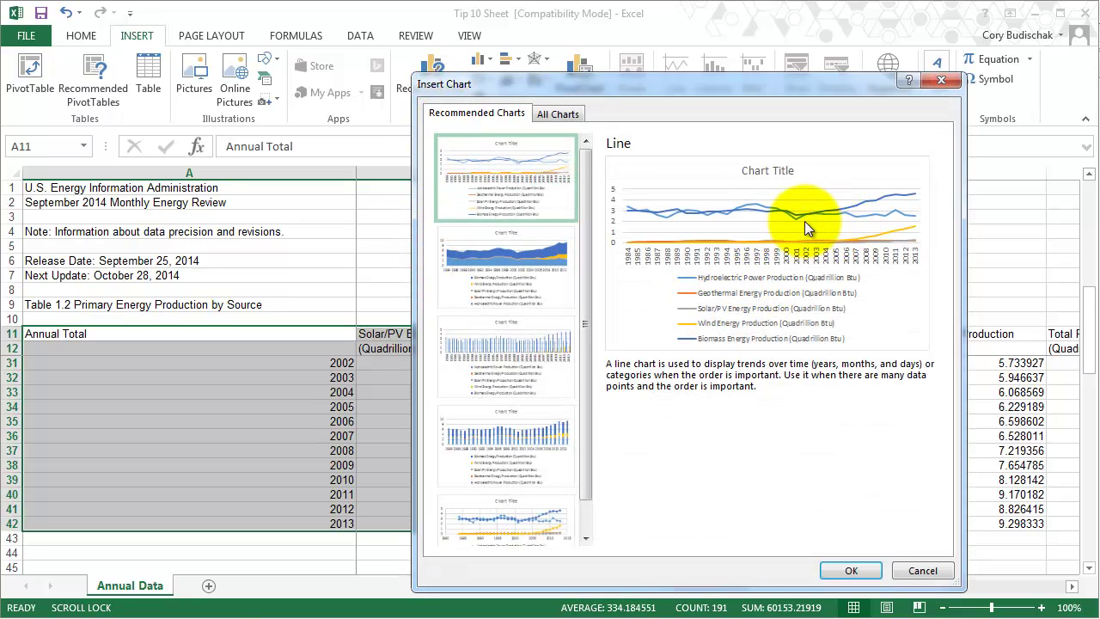
left_click(856, 571)
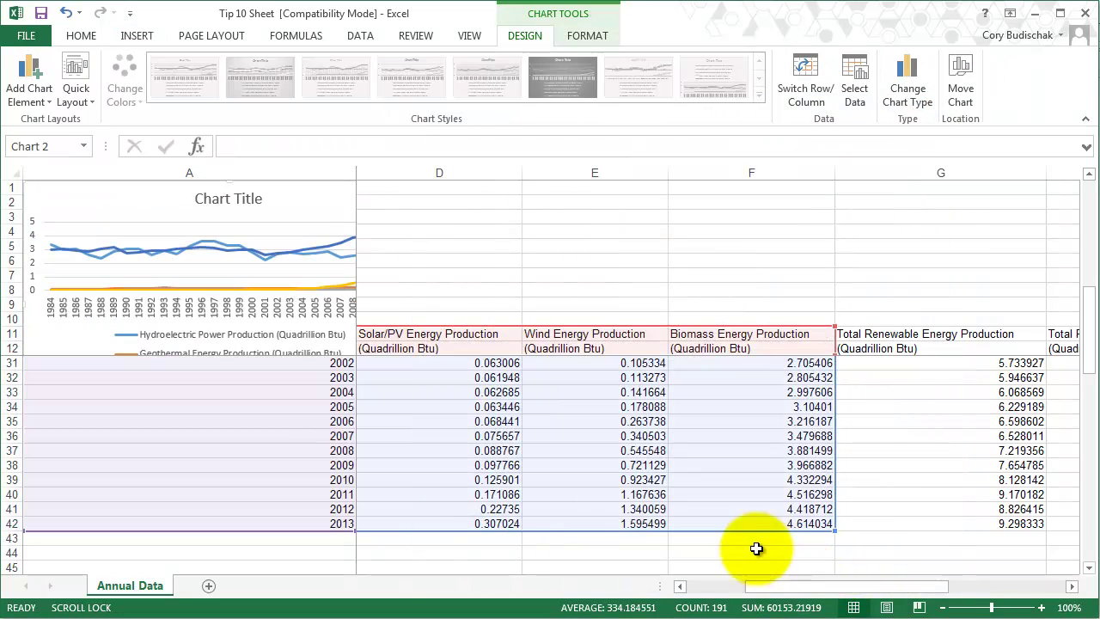
- Move the line chart of renewable sources from the data sheet to its own new sheet
right_click(274, 262)
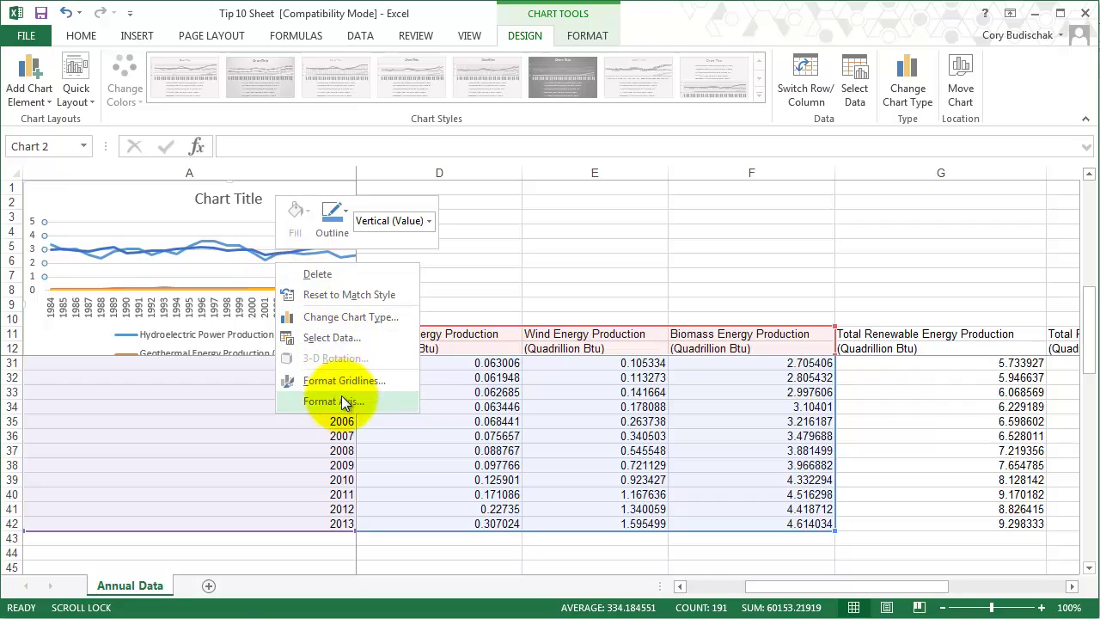
left_click(199, 208)
right_click(137, 198)
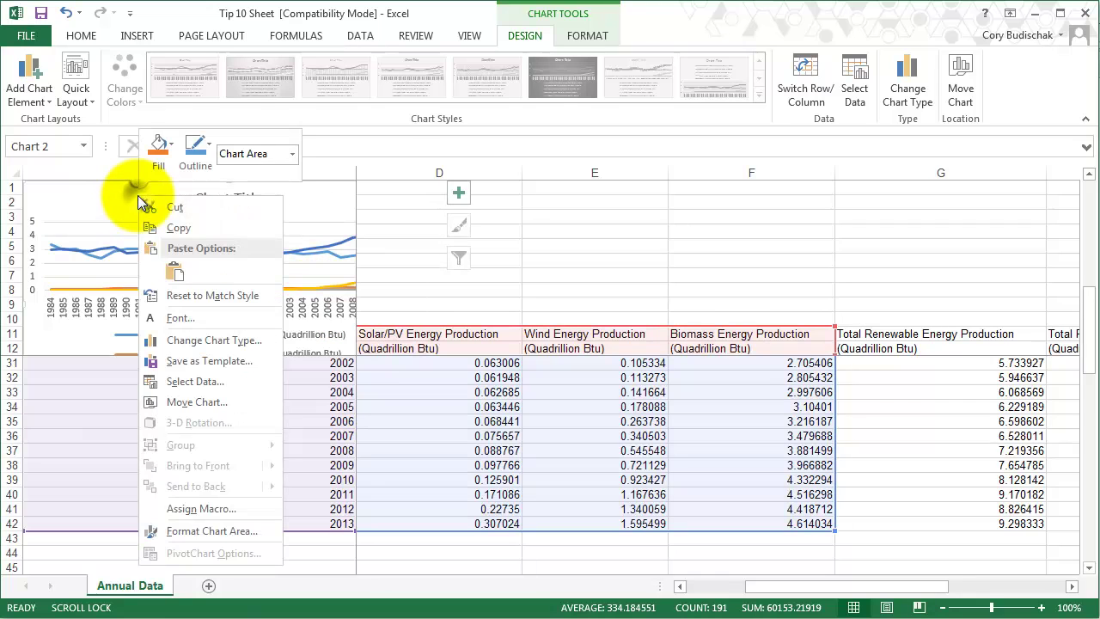
left_click(202, 399)
left_click(101, 369)
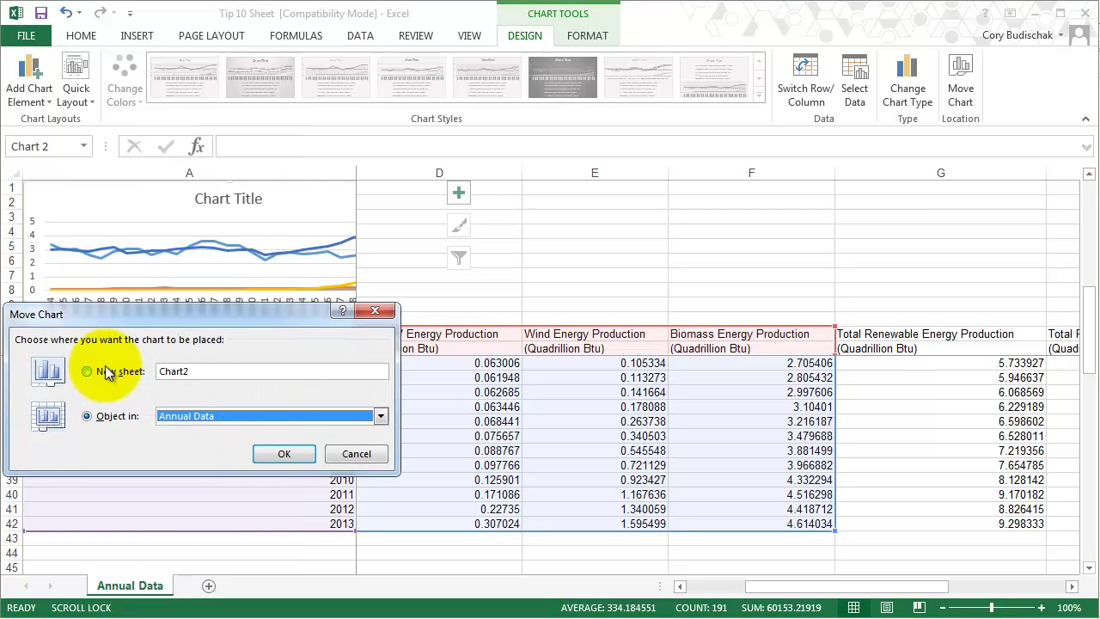
left_click(283, 454)
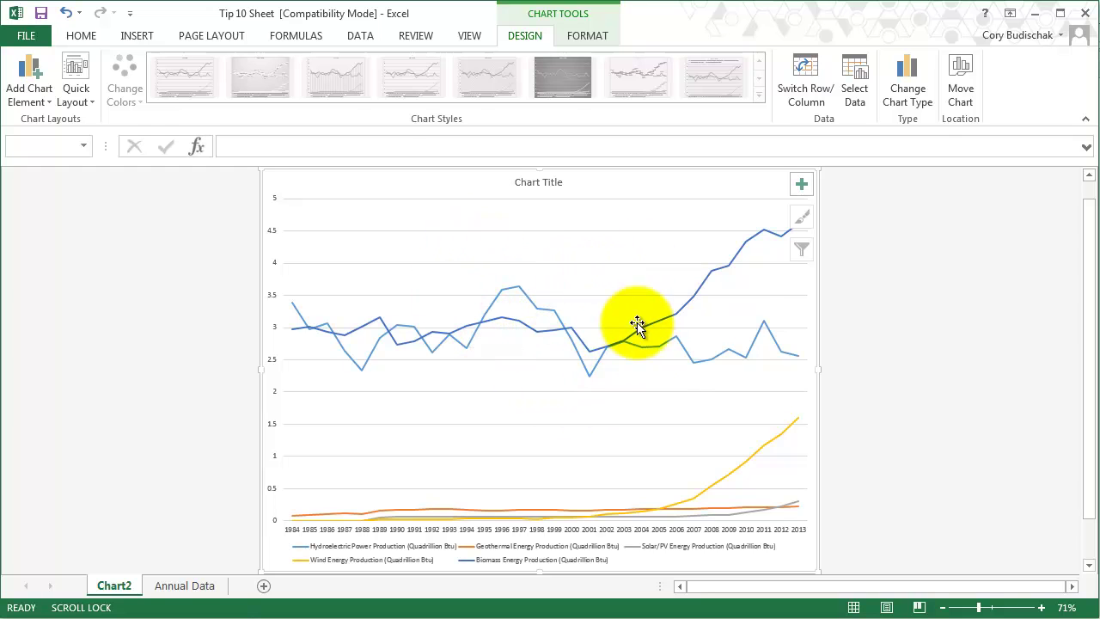
- Change the line chart of renewable sources to the recommended Stacked Area chart type
left_click(902, 86)
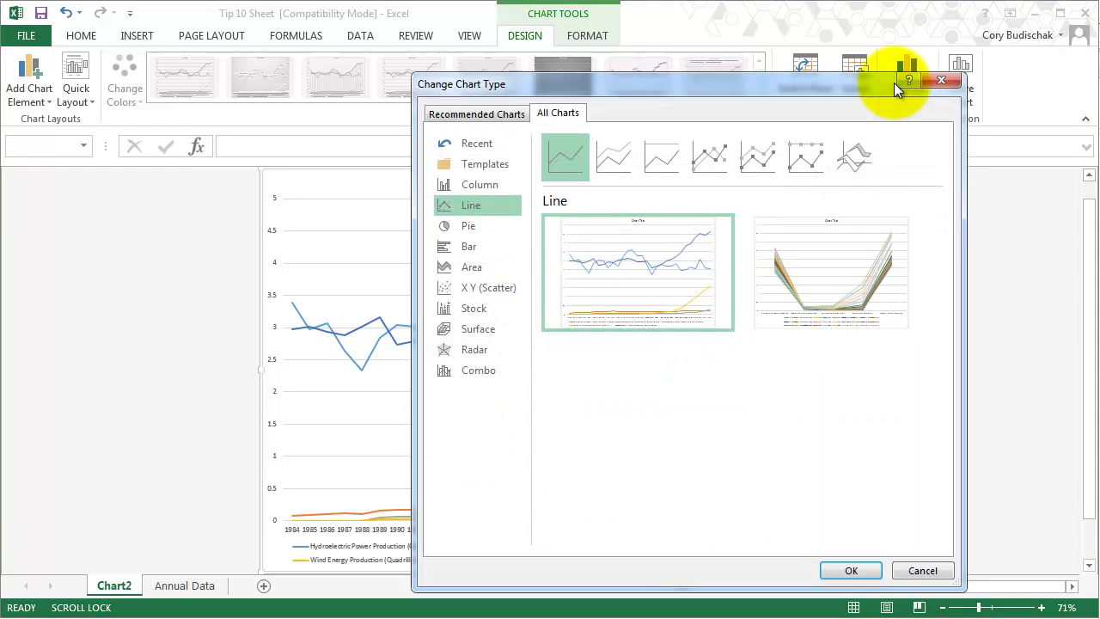
mouse_move(720, 232)
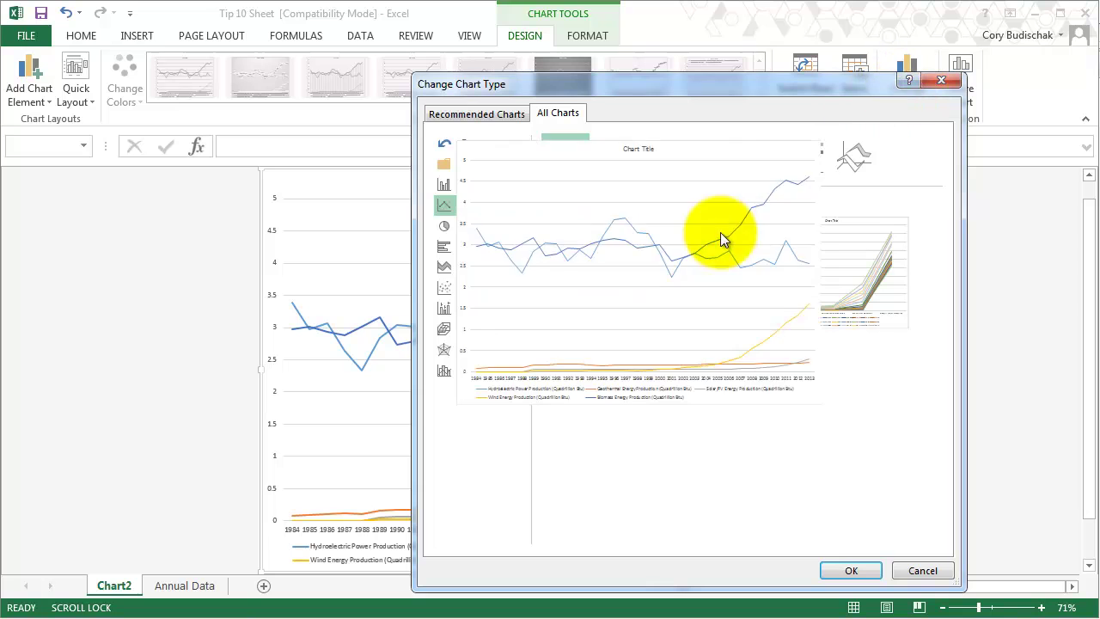
left_click(483, 113)
left_click(511, 267)
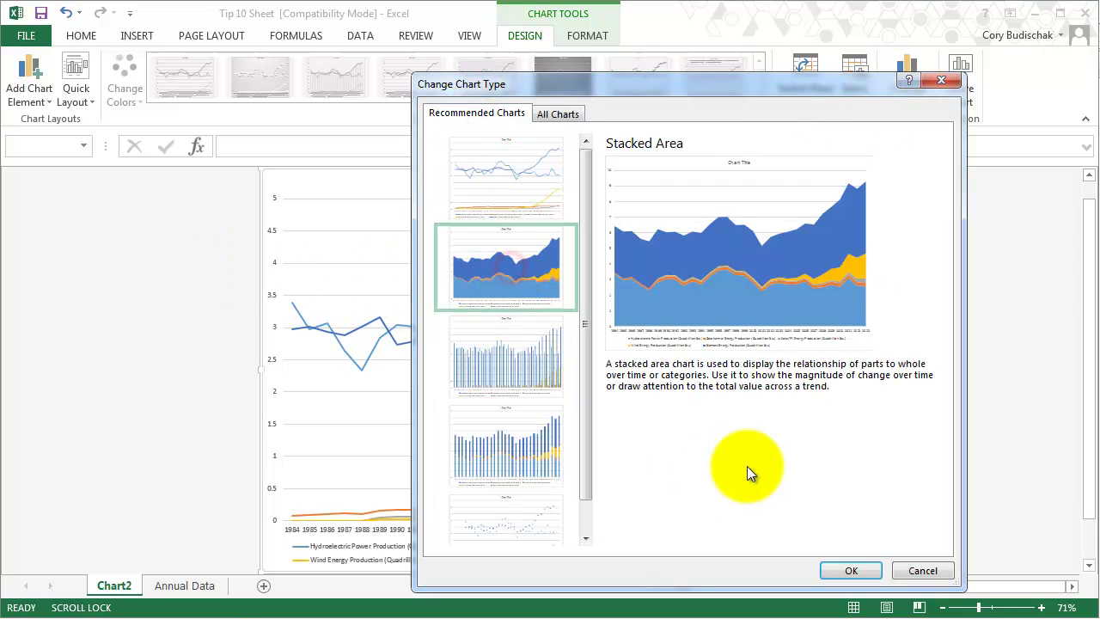
left_click(848, 571)
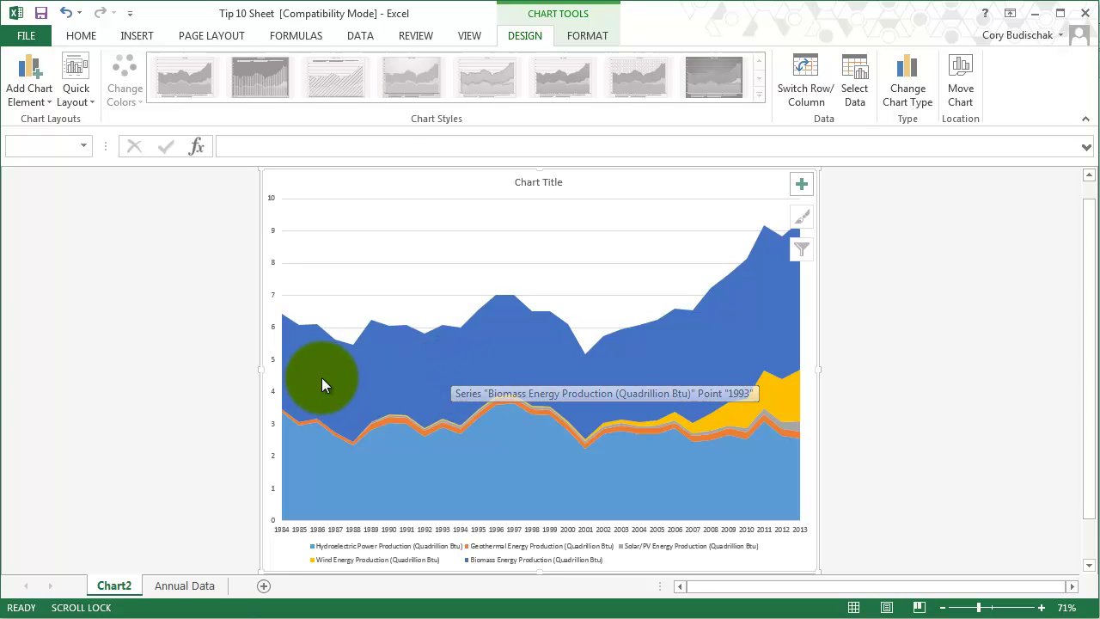
left_click(296, 346)
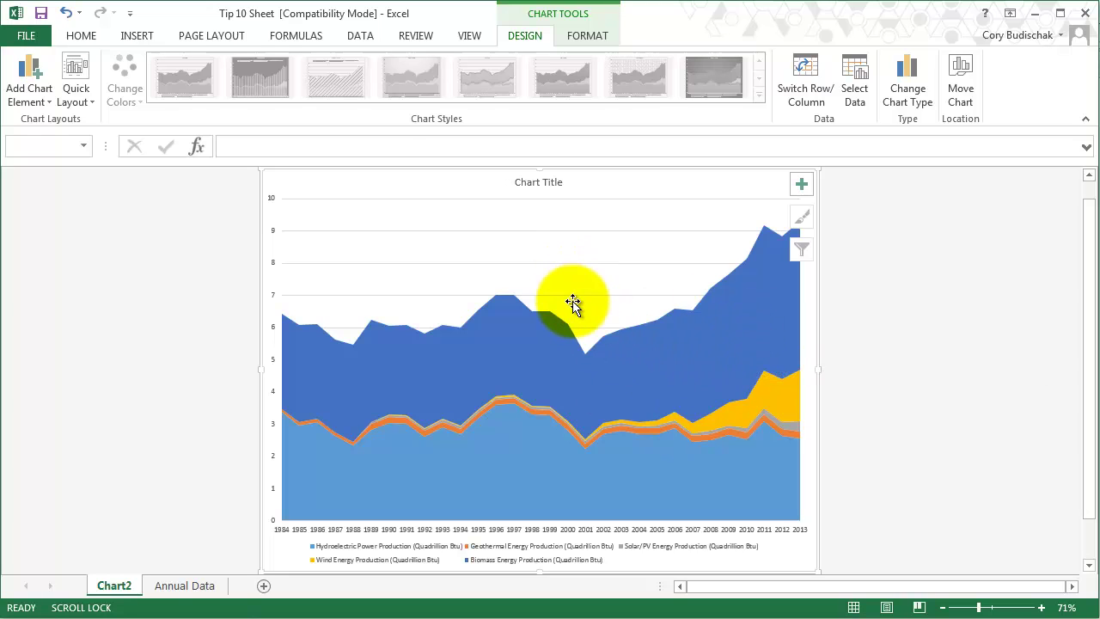
- Change the renewable sources chart to the 100% Stacked Area type
left_click(905, 101)
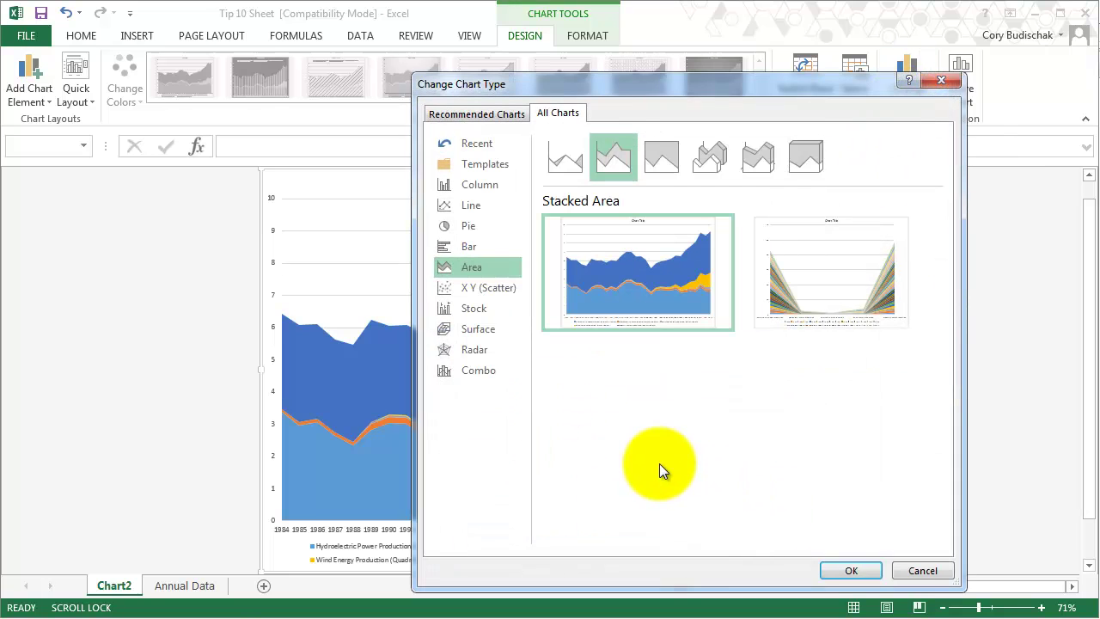
left_click(669, 159)
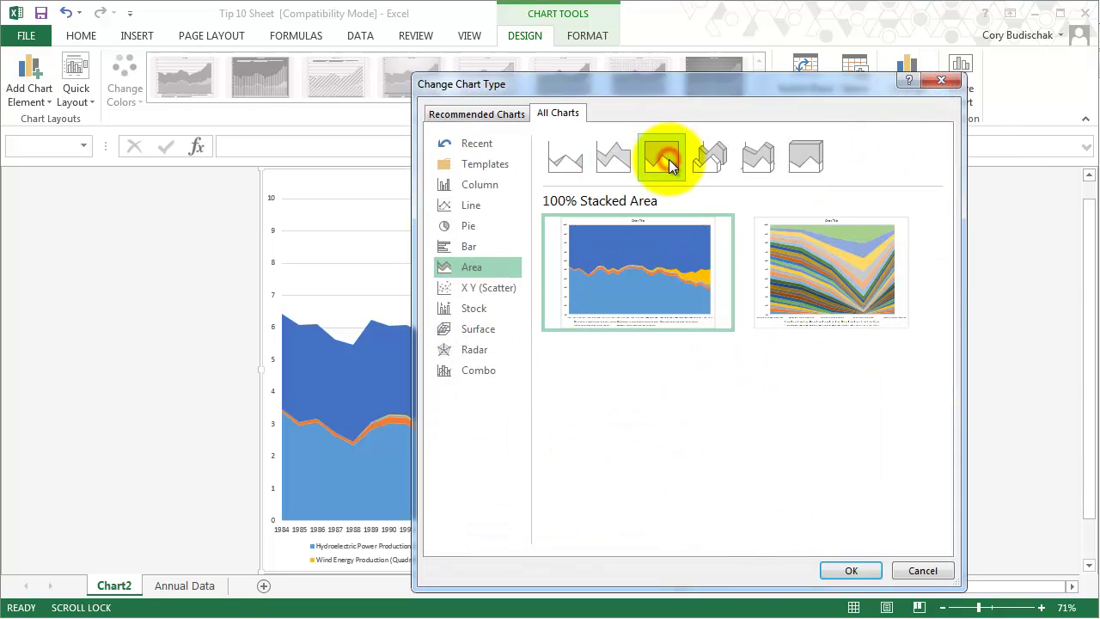
left_click(853, 570)
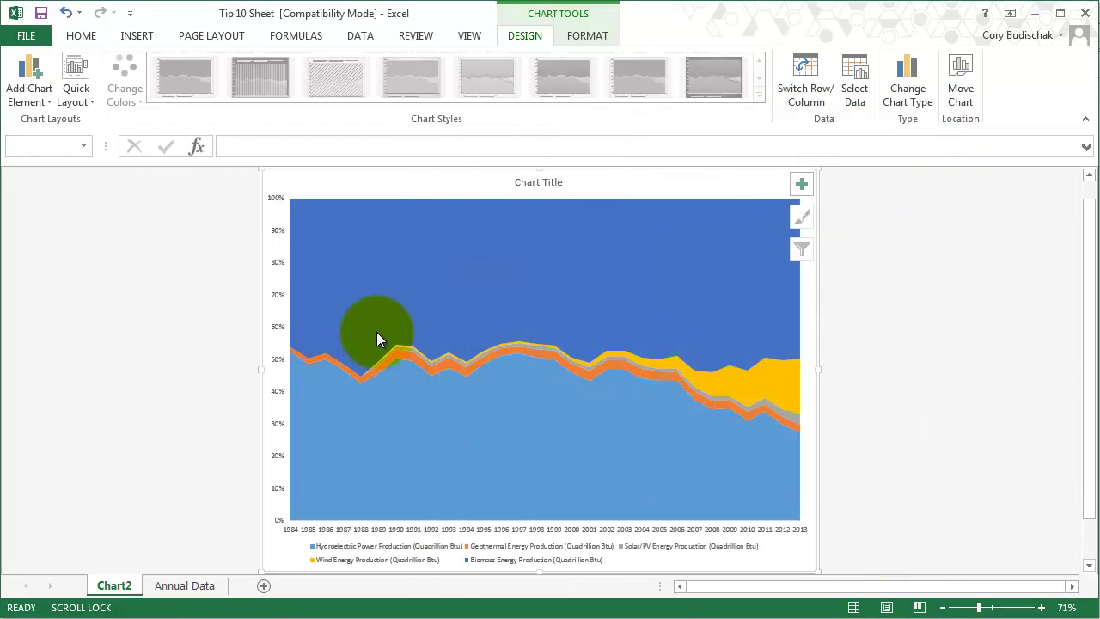
mouse_move(376, 337)
left_mouse_down()
mouse_move(362, 339)
mouse_move(450, 409)
mouse_move(187, 471)
left_mouse_up()
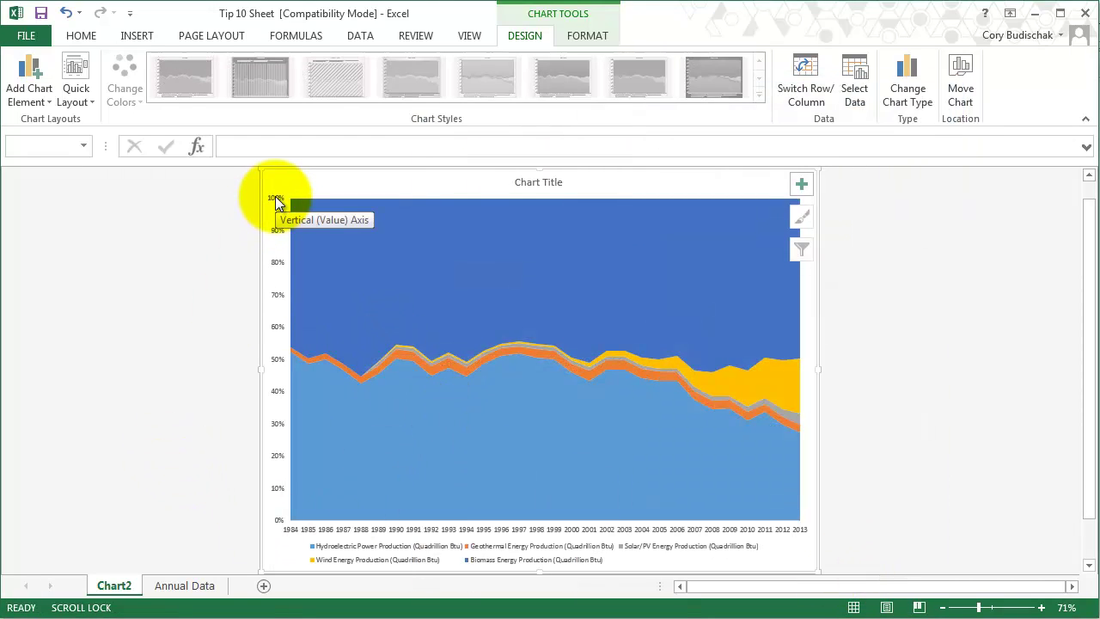
left_click_drag(377, 247, 390, 249)
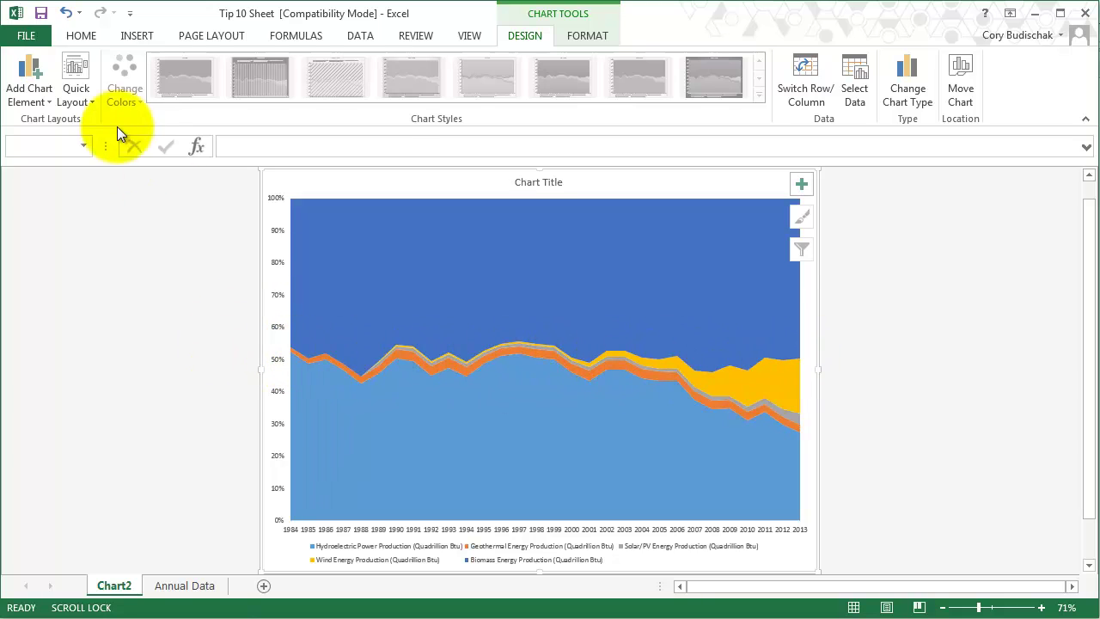
- Undo the 100% Stacked Area change and redo it to compare the two versions of the chart
left_click(65, 13)
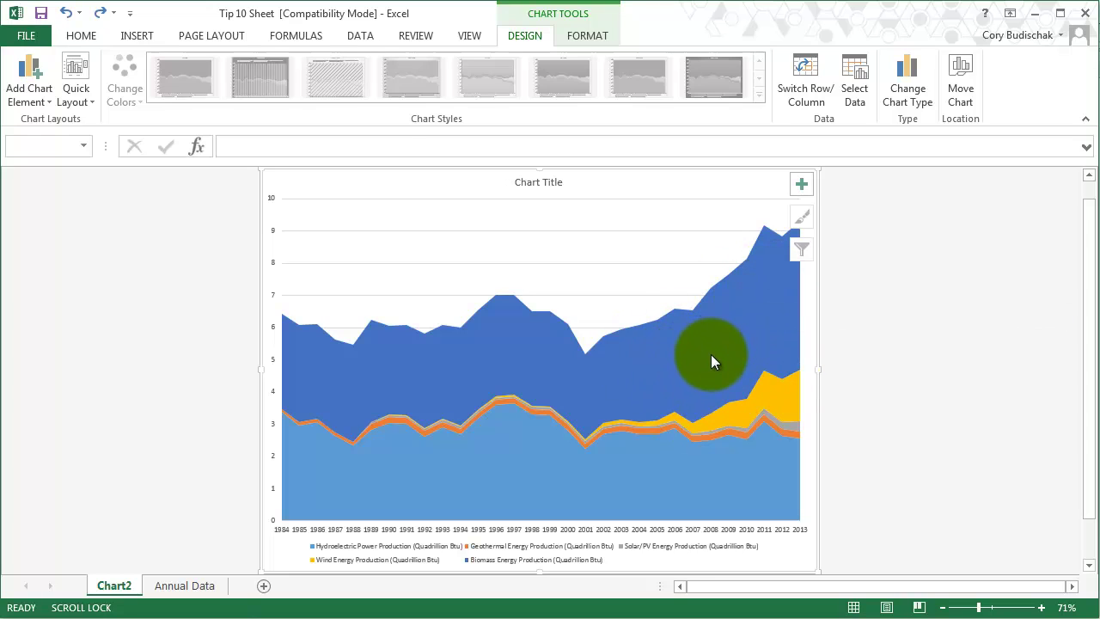
left_click(99, 15)
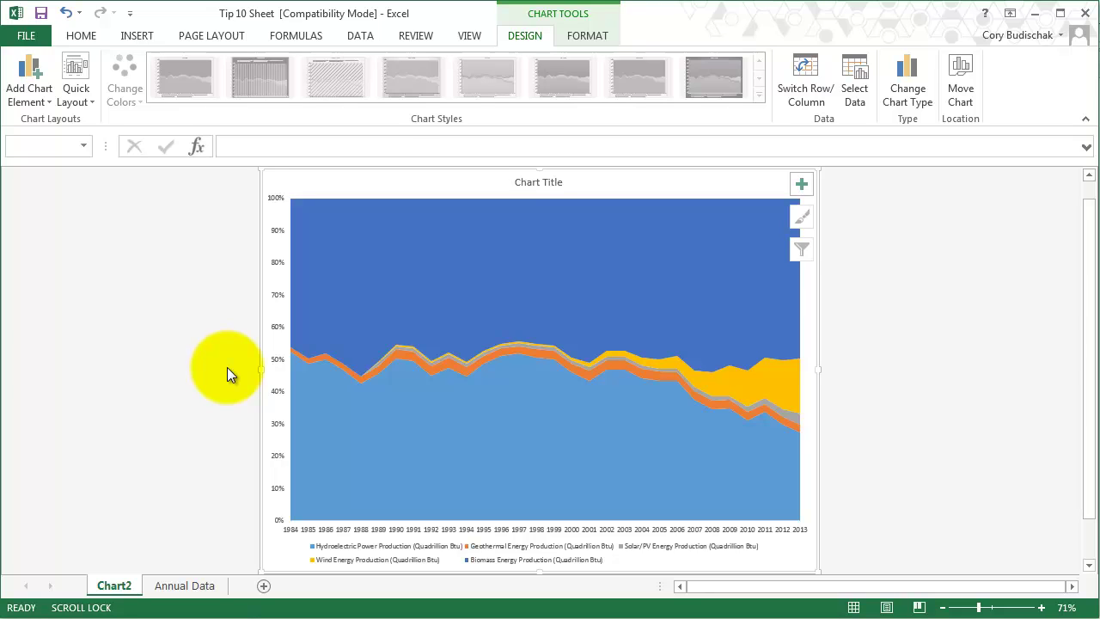
left_click(324, 373)
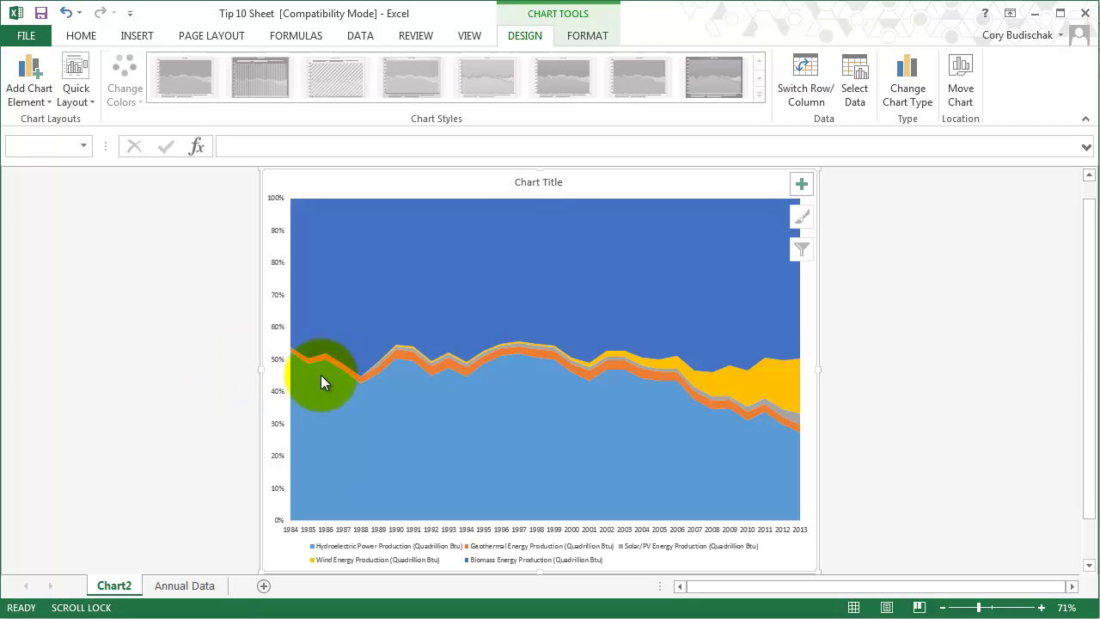
- On the Annual Data sheet, insert a Stacked Area chart from the year column and the Total Renewable and Total Primary Energy Production columns (A11:A42, G11:H42)
left_click(185, 586)
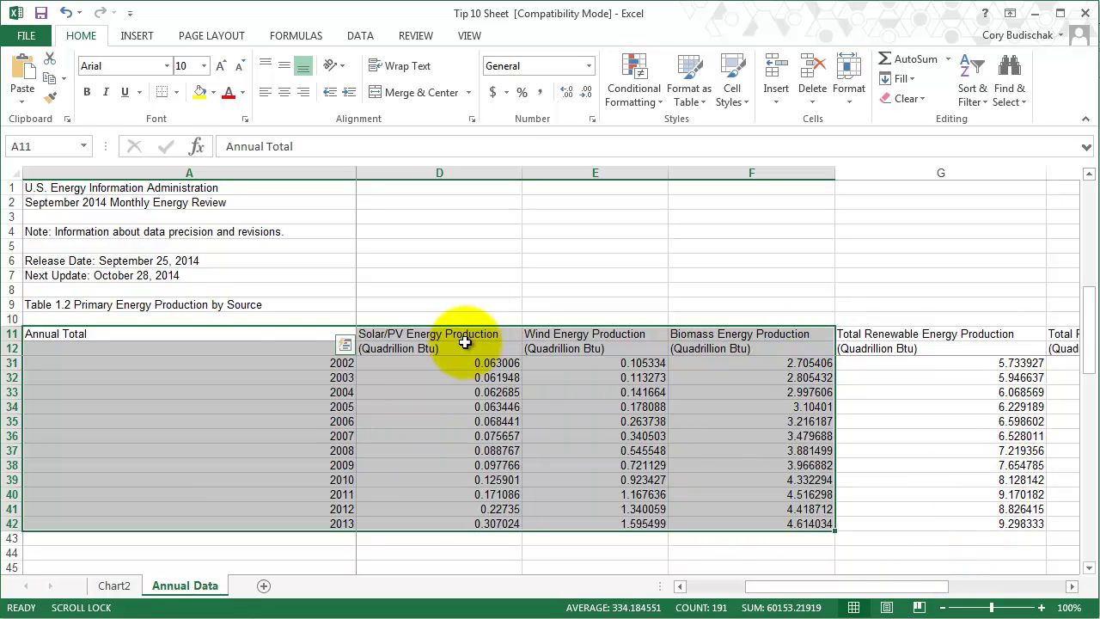
left_click_drag(284, 334, 340, 538)
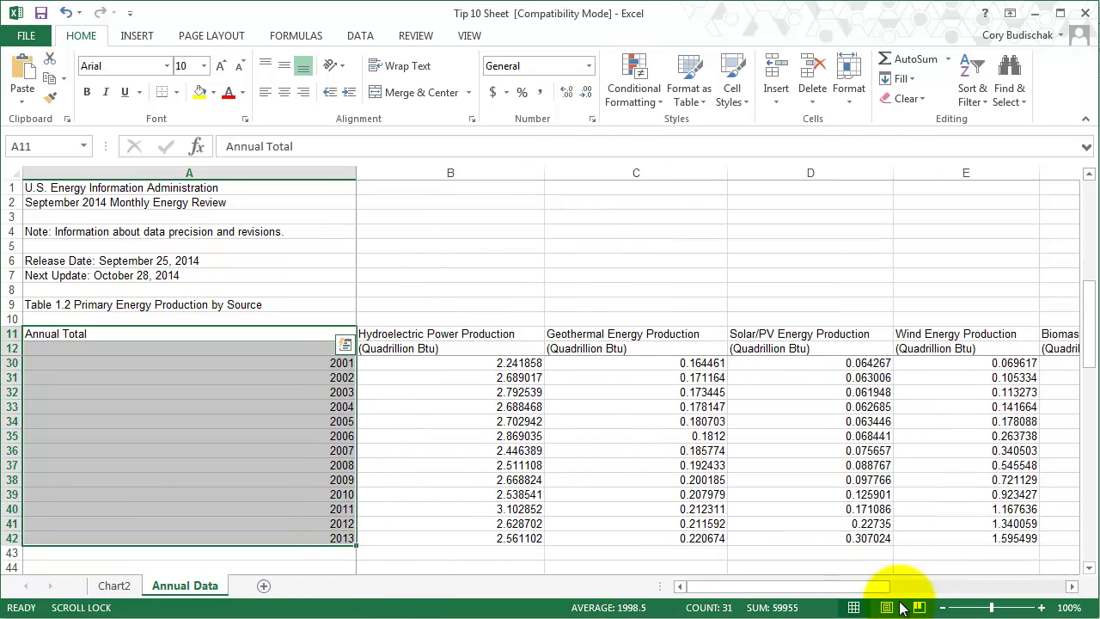
left_click_drag(852, 587, 976, 593)
left_click_drag(706, 333, 903, 537)
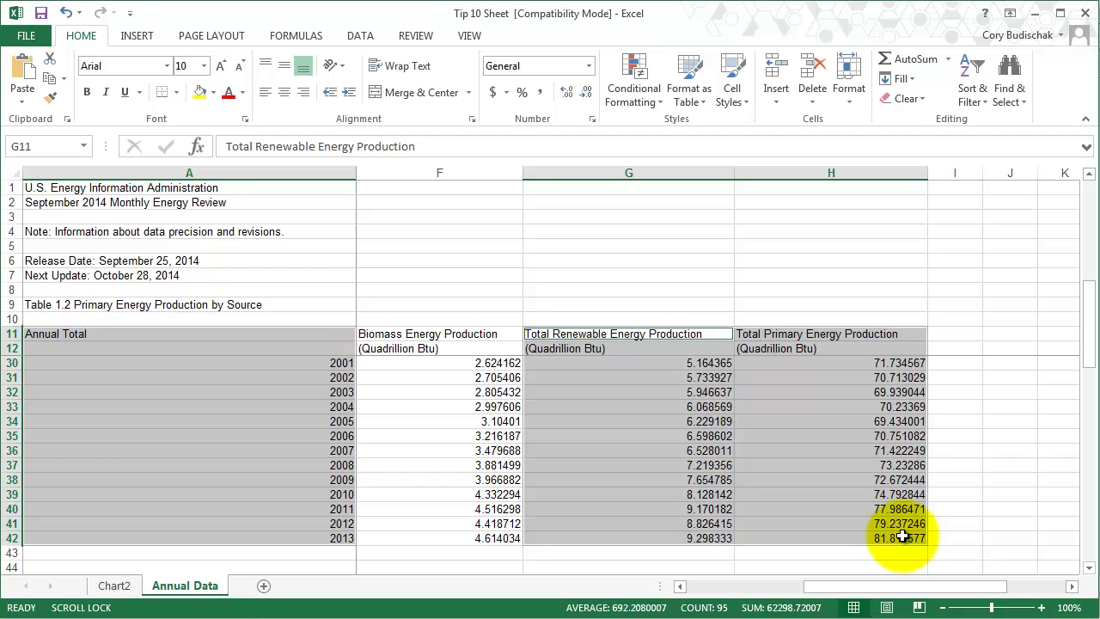
left_click(137, 36)
left_click(423, 76)
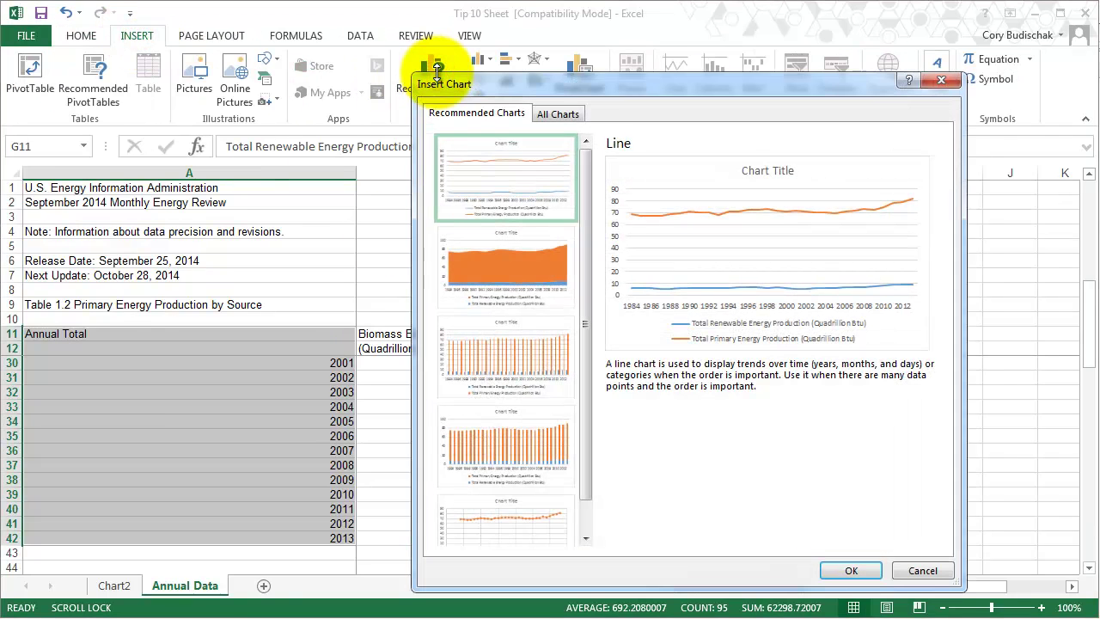
left_click(526, 255)
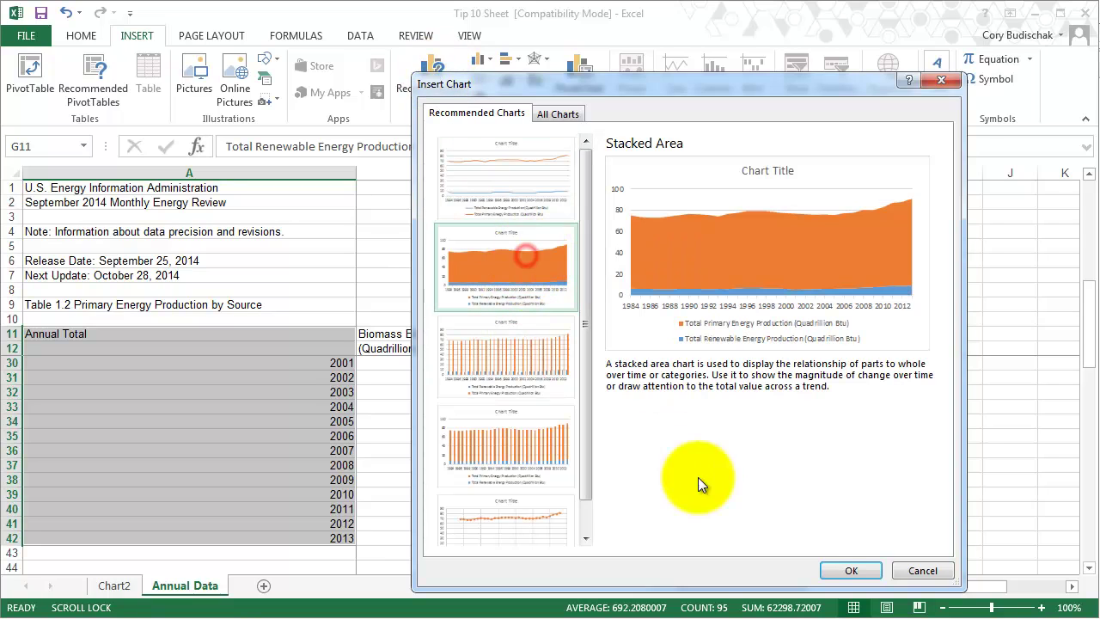
left_click(864, 580)
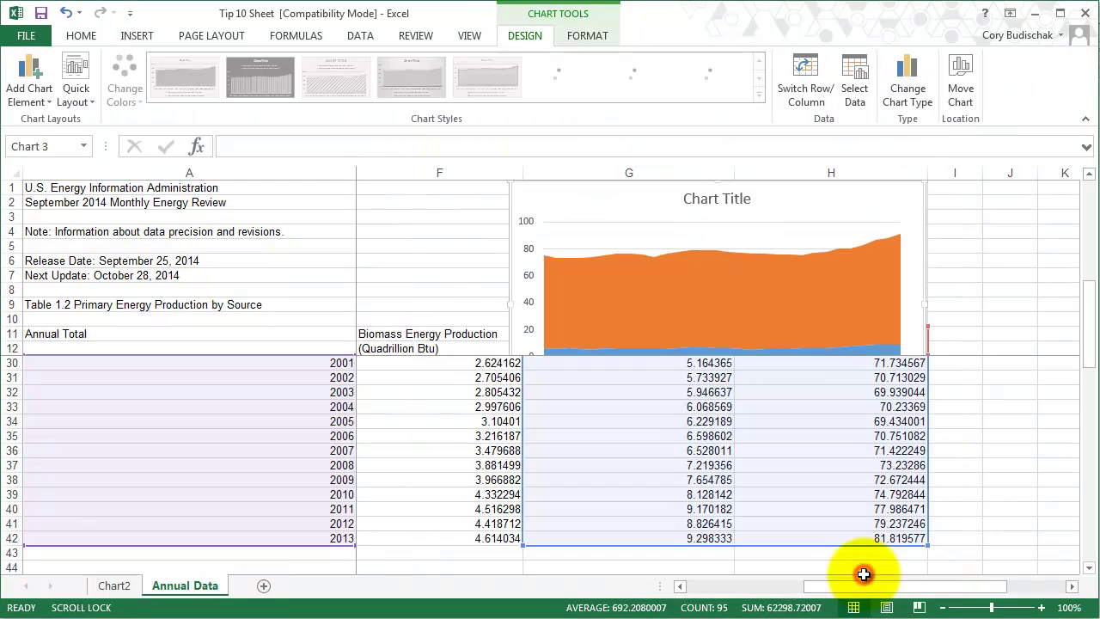
- Move the stacked area chart of total renewable and total primary production to its own new sheet
right_click(729, 233)
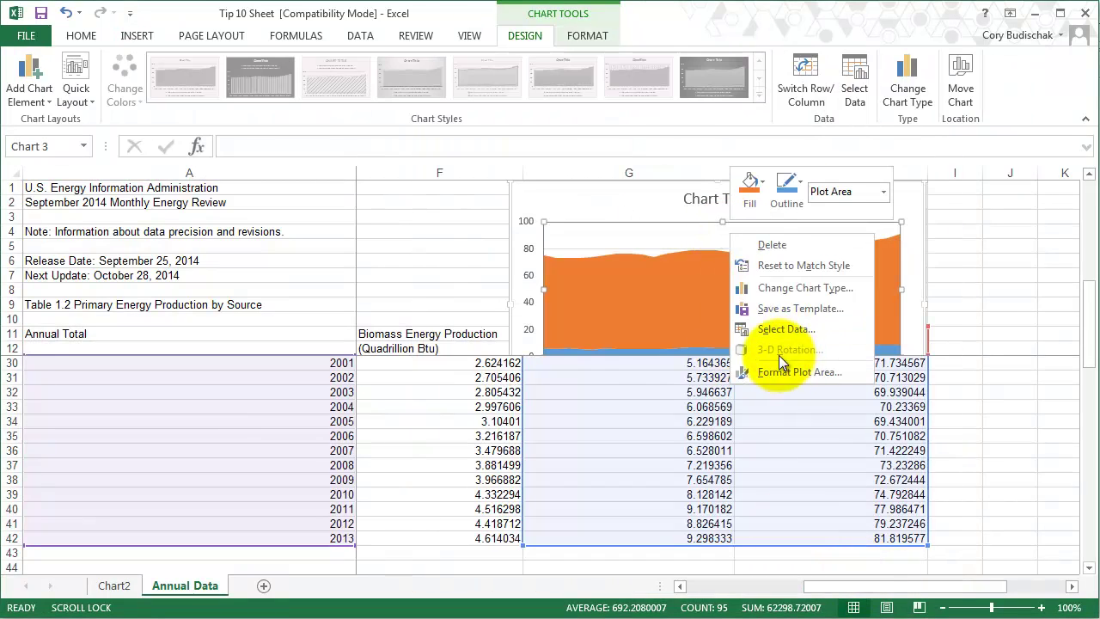
right_click(646, 210)
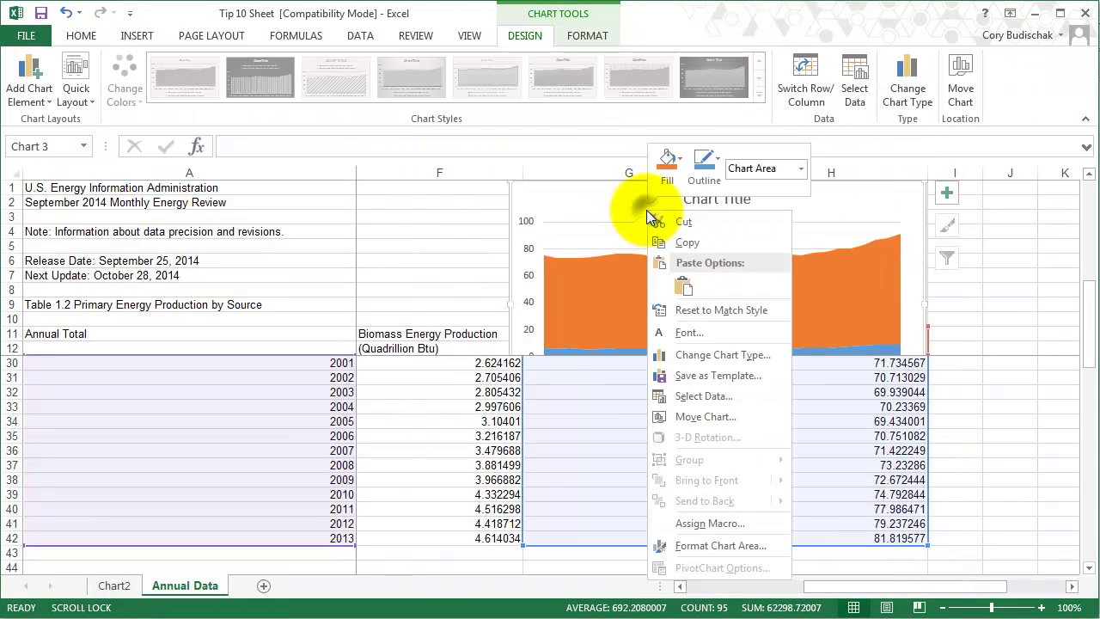
left_click(705, 416)
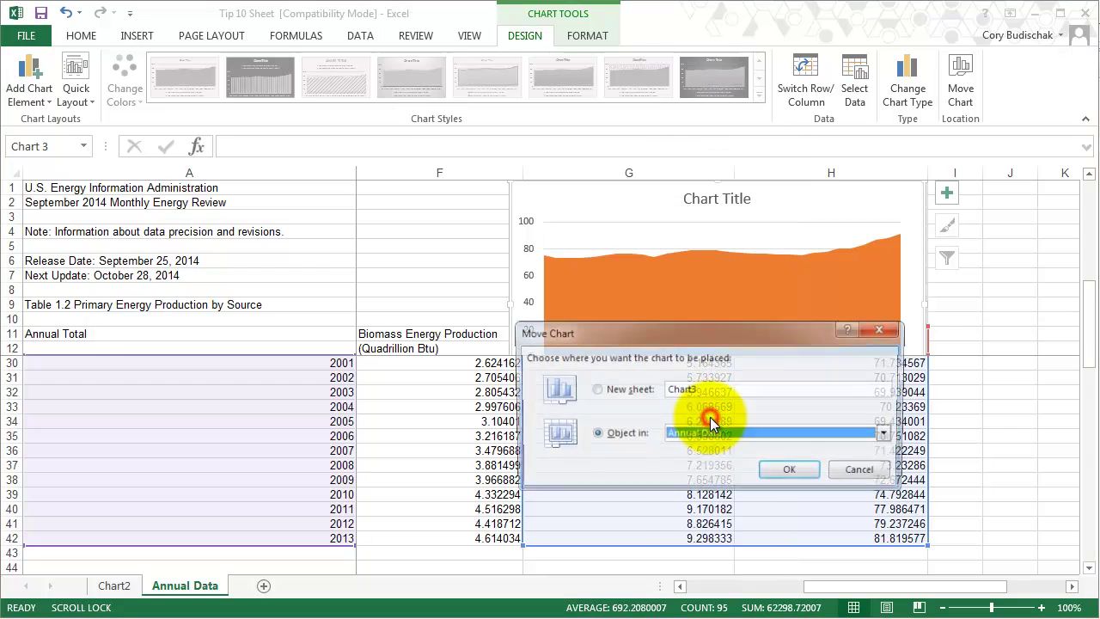
left_click(619, 390)
left_click(790, 469)
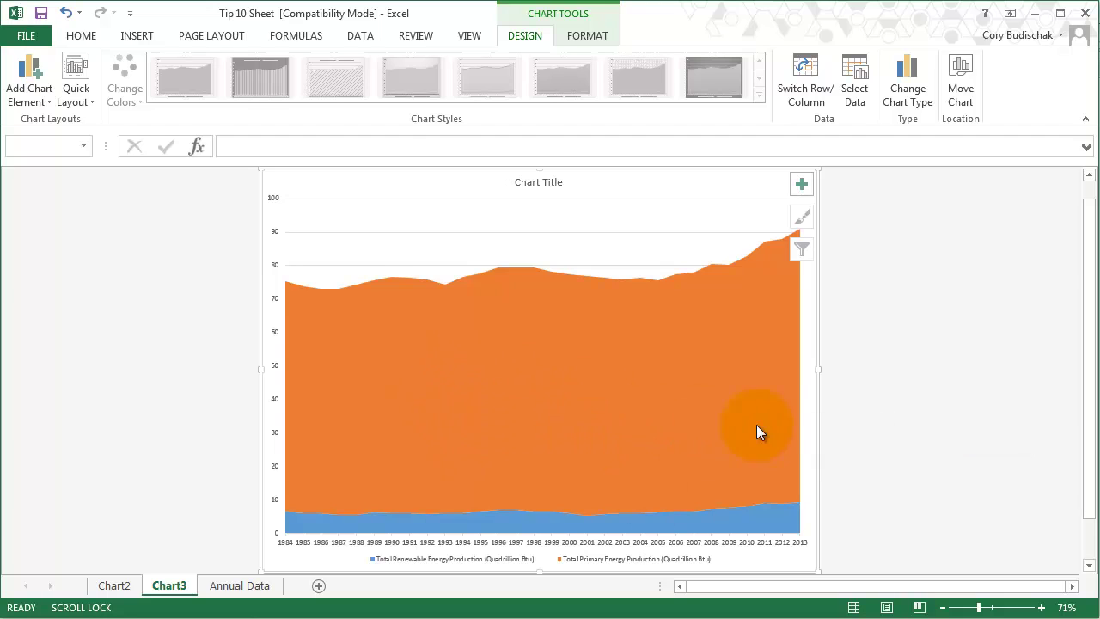
- Change the renewable versus primary production chart to the 100% Stacked Area type
left_click(909, 80)
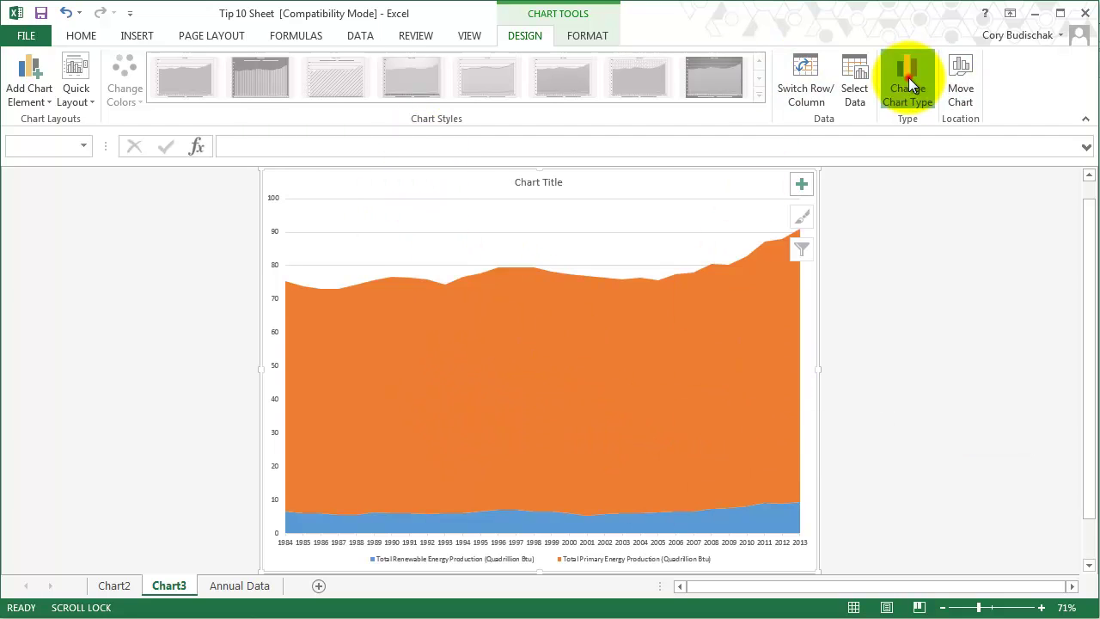
left_click(662, 155)
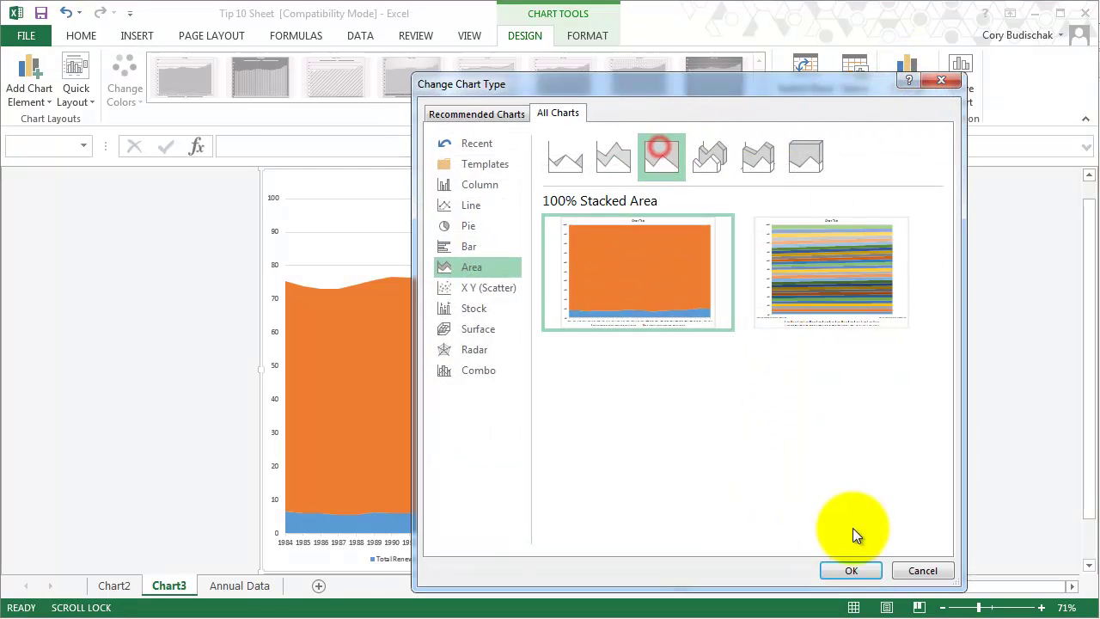
left_click(853, 576)
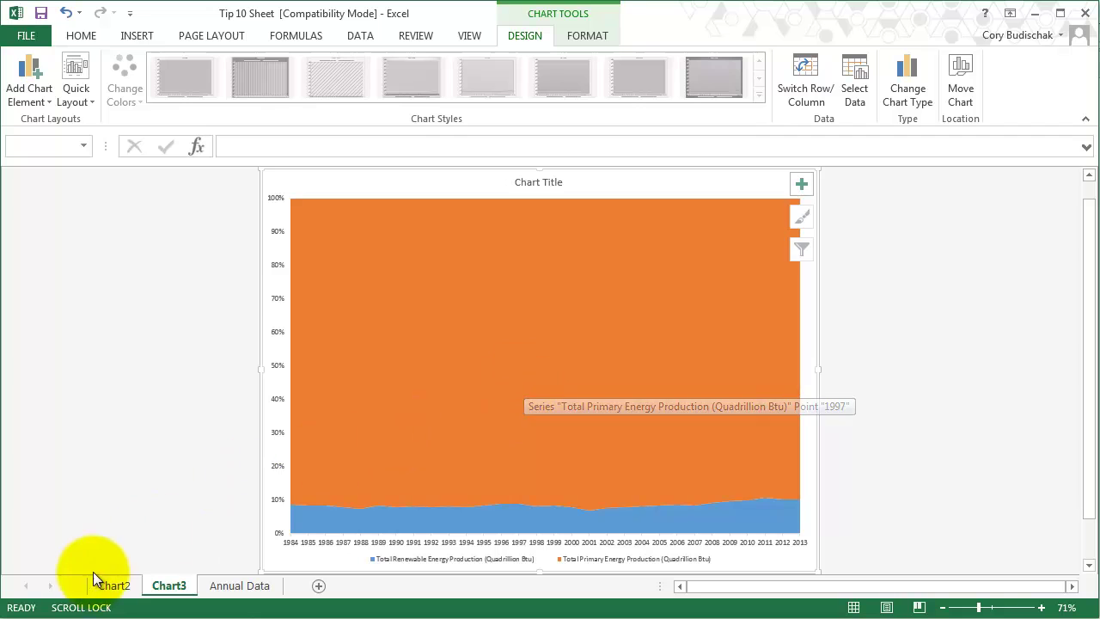
- Switch between the Chart2 and Chart3 sheets to compare the two 100% Stacked Area charts, ending on Chart2
left_click(114, 585)
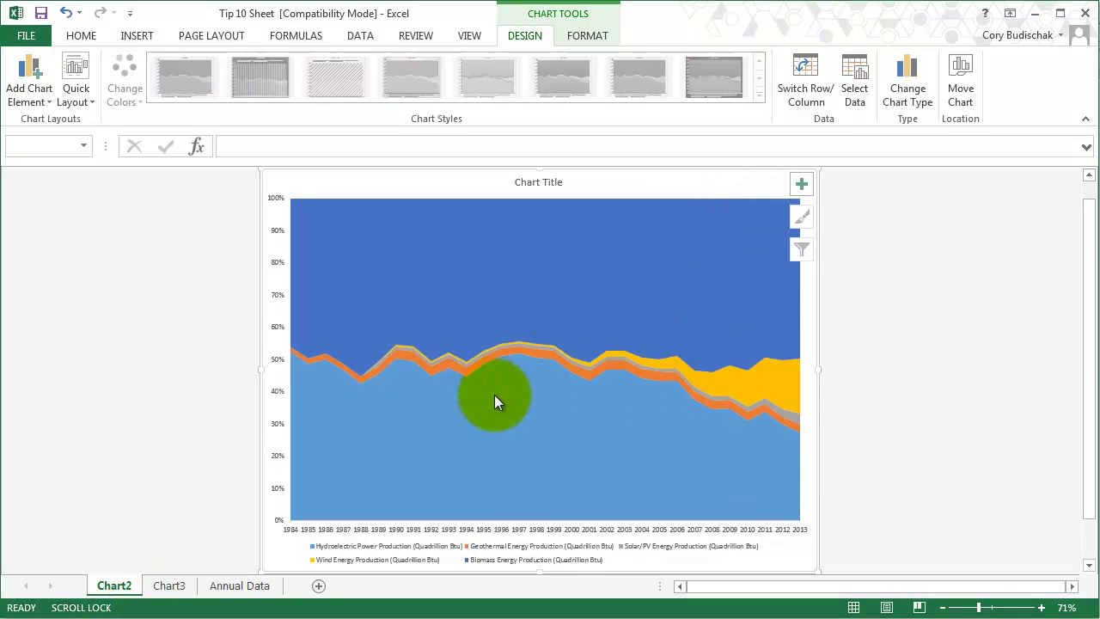
left_click(172, 585)
left_click(116, 586)
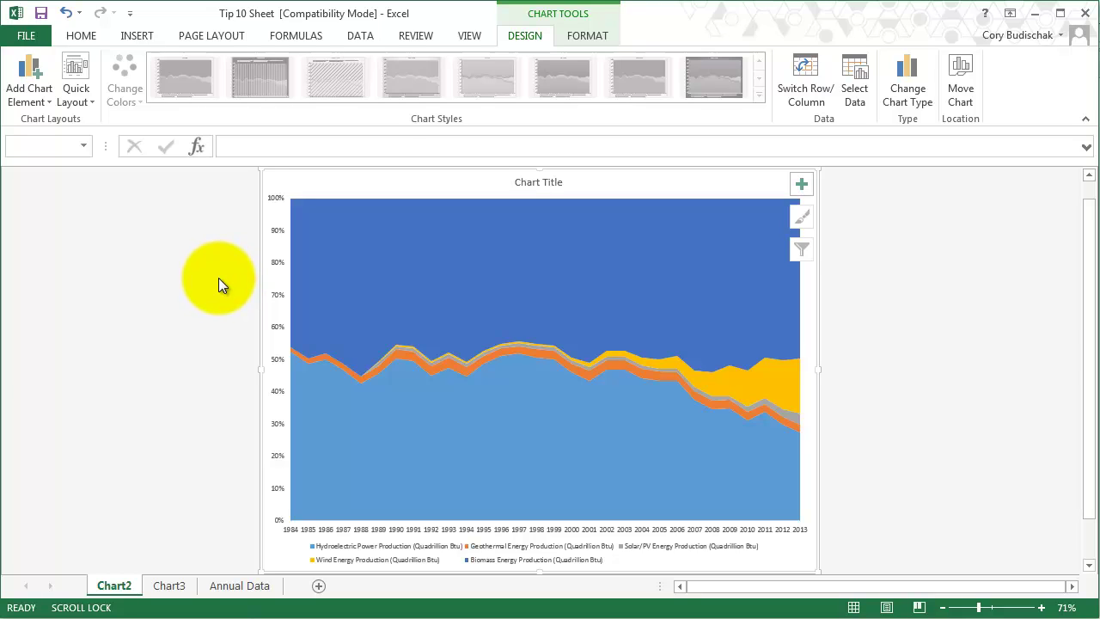
left_click(353, 348)
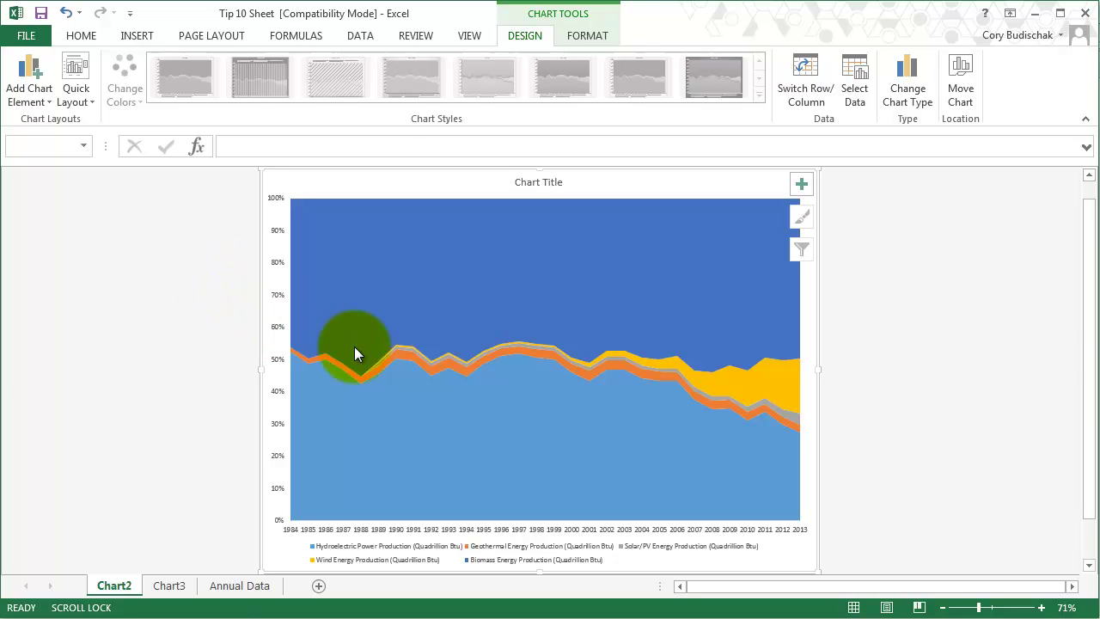